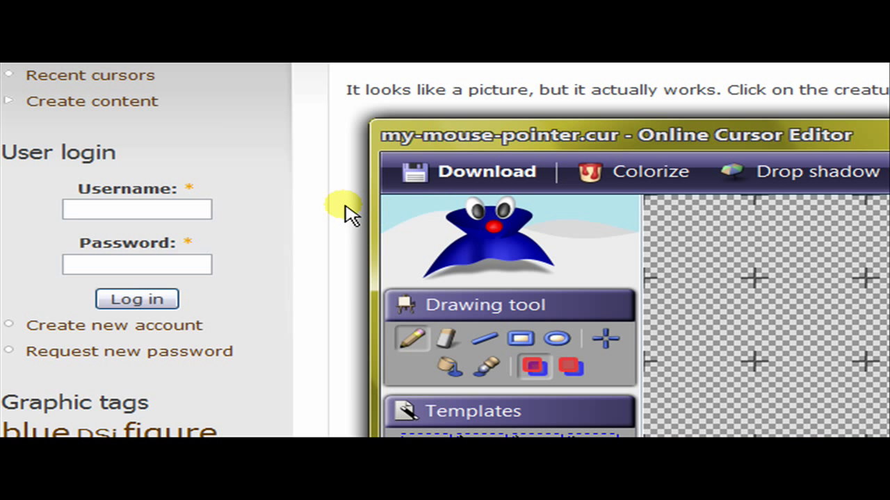
Scroll the cursor editor down to the Templates panel.
{"action": "scroll", "coordinate": [344, 208], "scroll_direction": "down", "scroll_amount": 2}
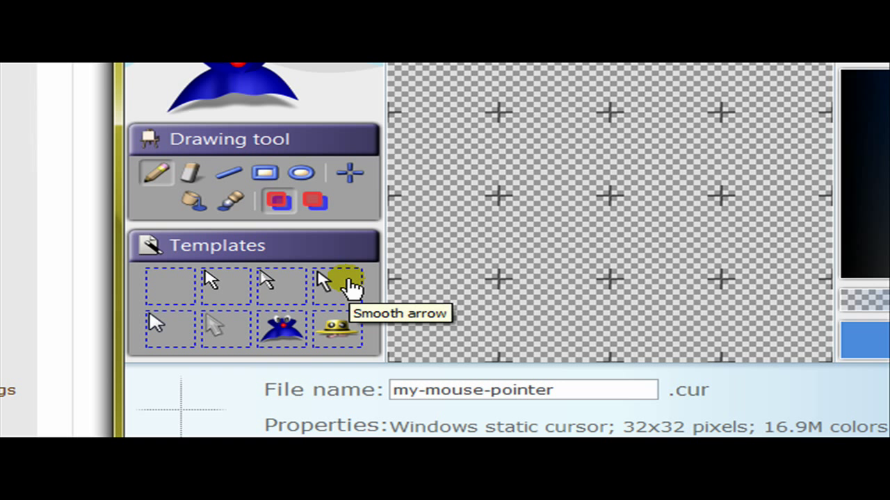
Load the Smooth arrow template and set the drawing colour to pure bright red.
{"action": "left_click", "coordinate": [362, 277]}
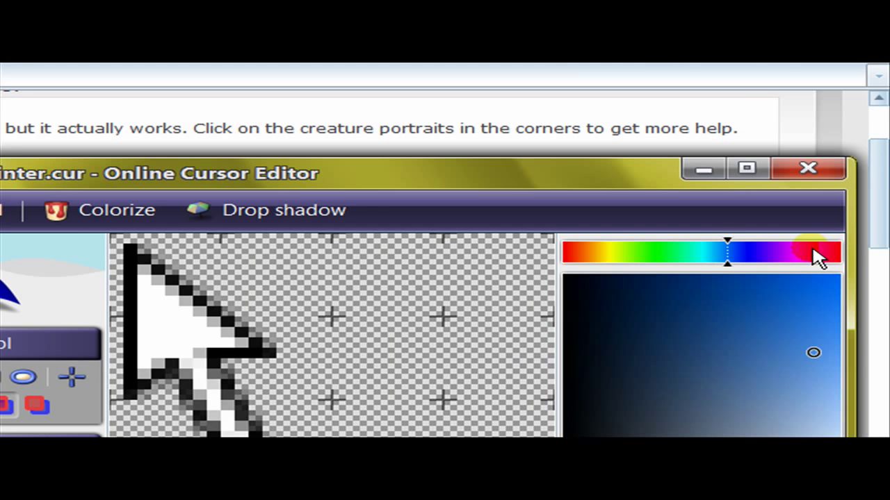
{"action": "left_click_drag", "start_coordinate": [813, 255], "coordinate": [854, 257]}
{"action": "left_click", "coordinate": [811, 282]}
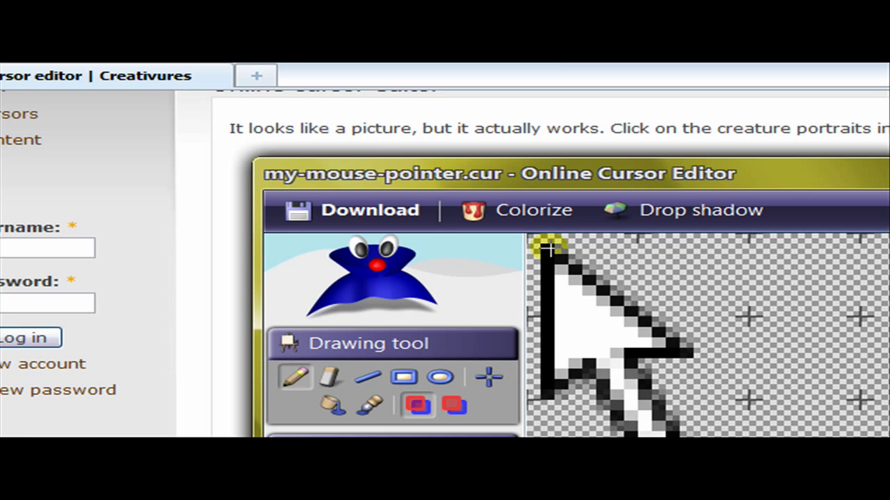
Repaint the arrow's black outline in red, then choose a bright, fully opaque yellow.
{"action": "left_click_drag", "start_coordinate": [547, 147], "coordinate": [547, 214]}
{"action": "mouse_move", "coordinate": [547, 312]}
{"action": "left_mouse_down"}
{"action": "mouse_move", "coordinate": [547, 389]}
{"action": "mouse_move", "coordinate": [588, 367]}
{"action": "left_mouse_up"}
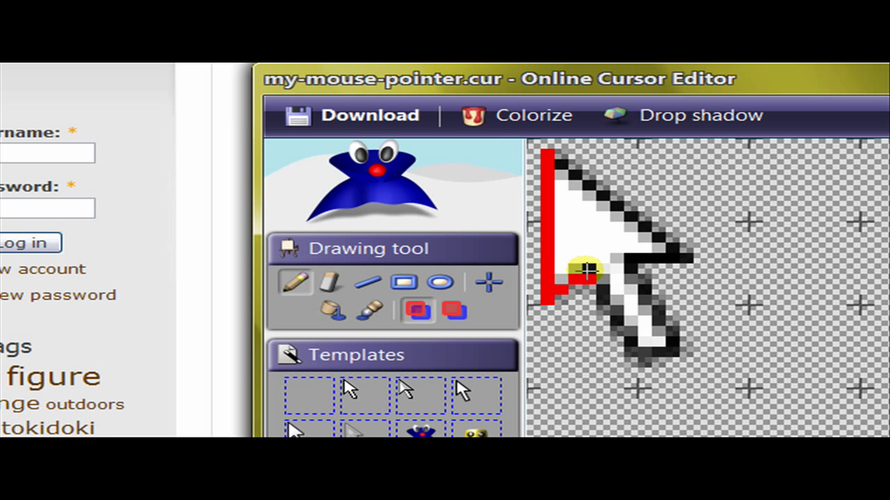
{"action": "mouse_move", "coordinate": [587, 270]}
{"action": "left_mouse_down"}
{"action": "mouse_move", "coordinate": [616, 308]}
{"action": "mouse_move", "coordinate": [620, 347]}
{"action": "left_mouse_up"}
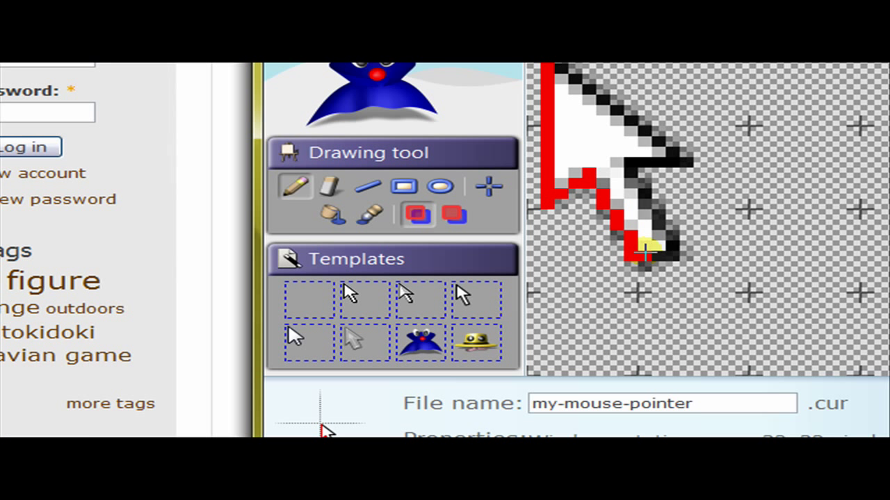
{"action": "left_click_drag", "start_coordinate": [655, 250], "coordinate": [670, 241]}
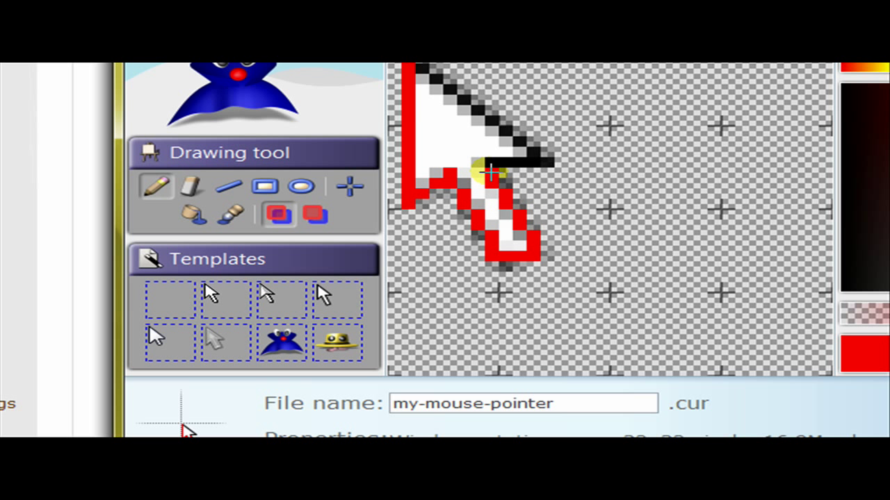
{"action": "left_click_drag", "start_coordinate": [494, 163], "coordinate": [539, 163]}
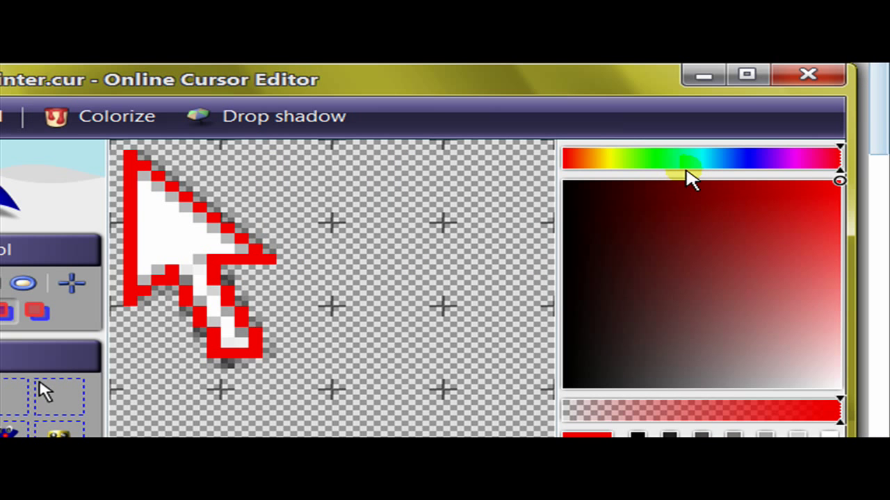
{"action": "left_click_drag", "start_coordinate": [686, 172], "coordinate": [614, 164]}
{"action": "mouse_move", "coordinate": [657, 264]}
{"action": "left_mouse_down"}
{"action": "mouse_move", "coordinate": [822, 204]}
{"action": "mouse_move", "coordinate": [867, 172]}
{"action": "left_mouse_up"}
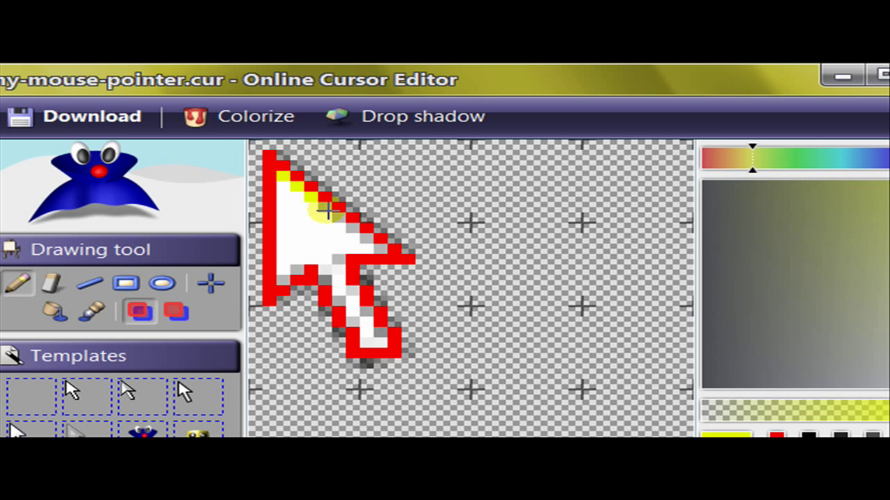
Pencil yellow pixels along the arrow's inner edge inside the red outline.
{"action": "mouse_move", "coordinate": [334, 215]}
{"action": "left_mouse_down"}
{"action": "mouse_move", "coordinate": [368, 226]}
{"action": "mouse_move", "coordinate": [354, 230]}
{"action": "mouse_move", "coordinate": [381, 248]}
{"action": "mouse_move", "coordinate": [345, 254]}
{"action": "mouse_move", "coordinate": [342, 281]}
{"action": "left_mouse_up"}
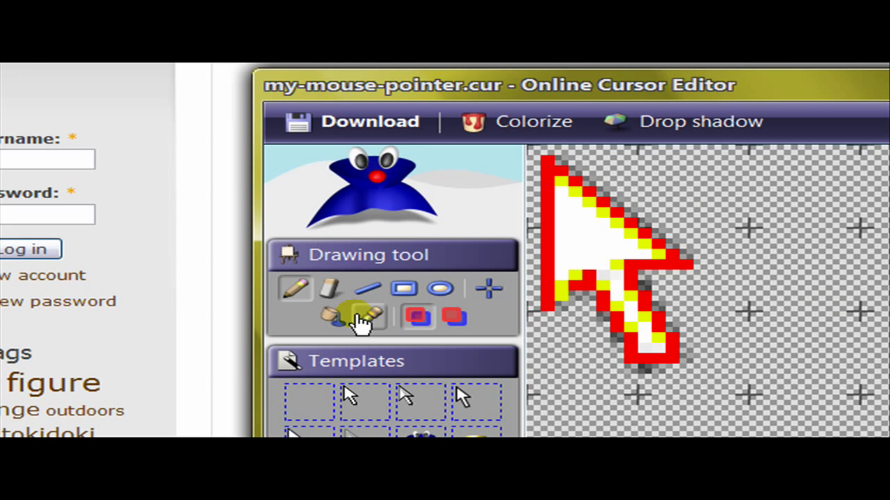
{"action": "left_click", "coordinate": [365, 316]}
{"action": "key", "text": "p"}
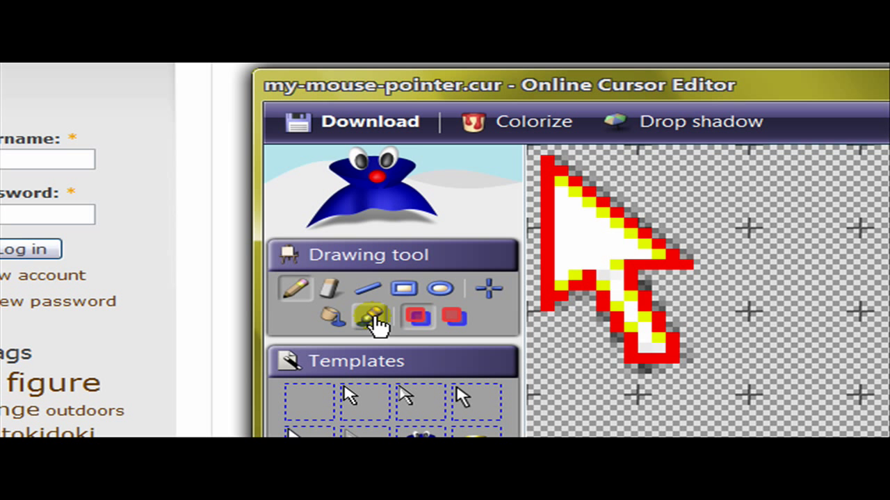
{"action": "left_click", "coordinate": [439, 290]}
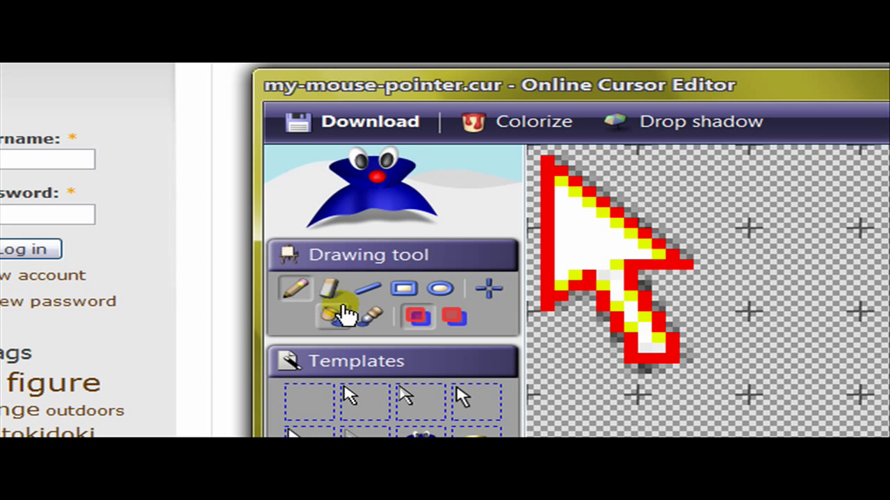
Pick a medium blue and bucket-fill the arrow's white body and tail with it.
{"action": "left_click", "coordinate": [346, 314]}
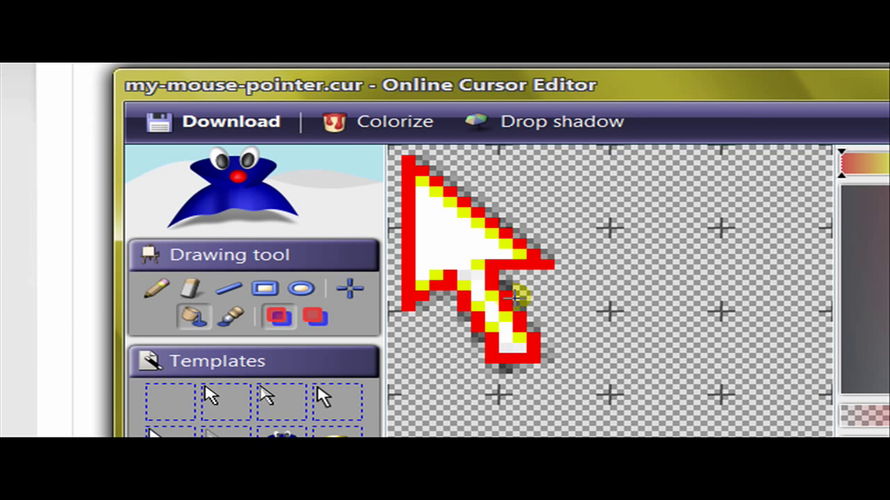
{"action": "left_click_drag", "start_coordinate": [706, 172], "coordinate": [723, 164]}
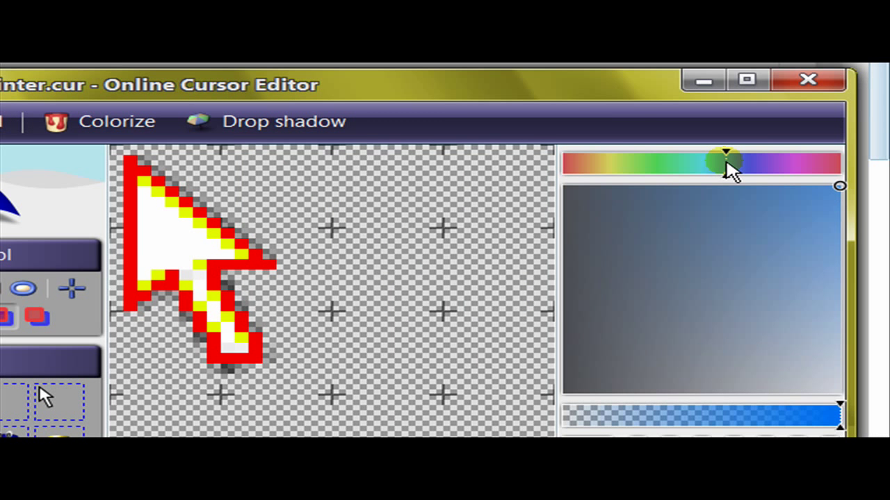
{"action": "mouse_move", "coordinate": [639, 294]}
{"action": "left_mouse_down"}
{"action": "mouse_move", "coordinate": [636, 302]}
{"action": "mouse_move", "coordinate": [691, 272]}
{"action": "left_mouse_up"}
{"action": "left_click", "coordinate": [778, 234]}
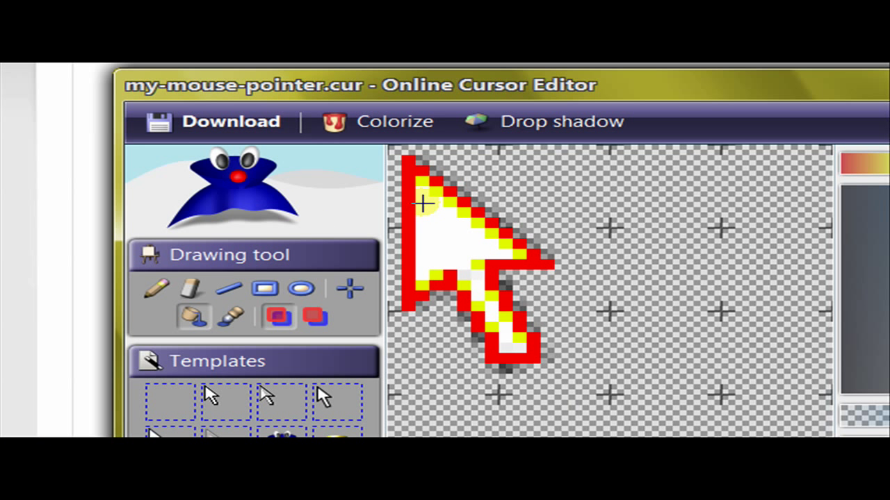
{"action": "left_click", "coordinate": [424, 205]}
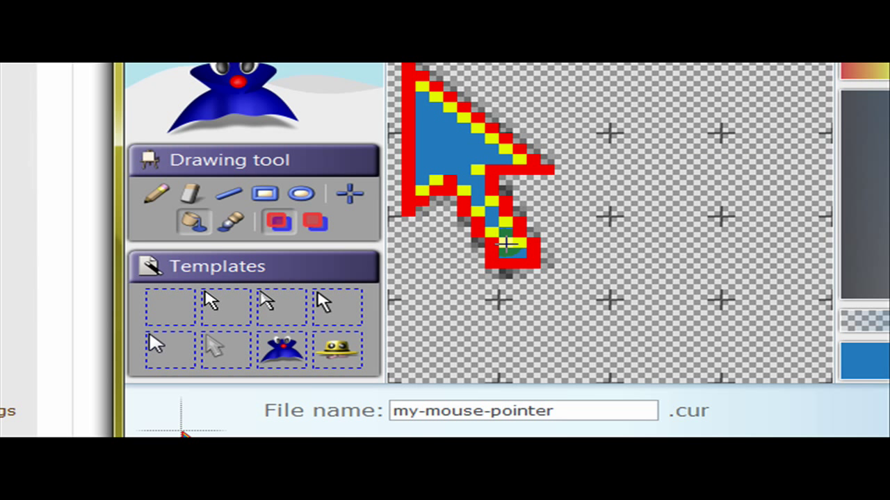
{"action": "left_click", "coordinate": [506, 244]}
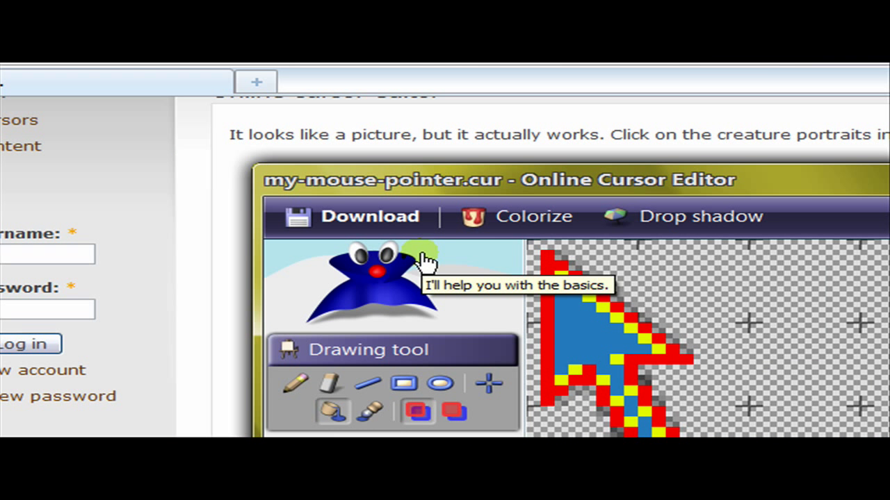
Download the cursor as my-mouse-pointer(3).cur and show it in its containing folder.
{"action": "left_click", "coordinate": [345, 215]}
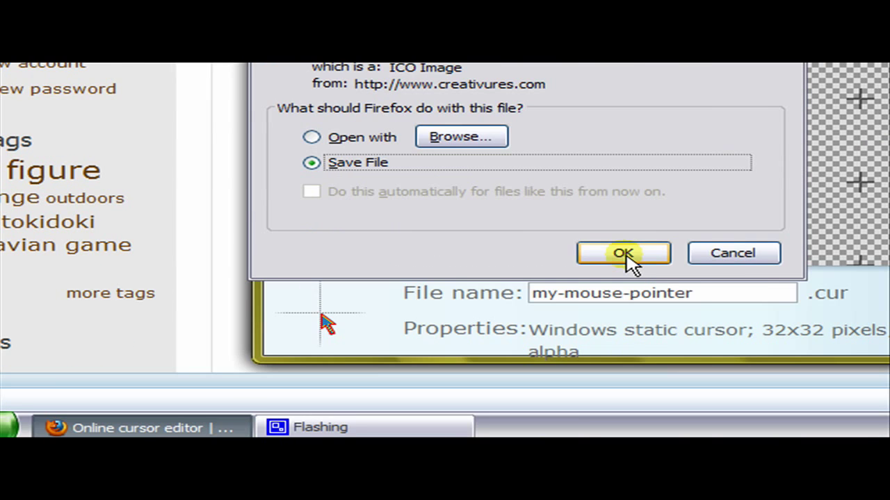
{"action": "left_click", "coordinate": [620, 255]}
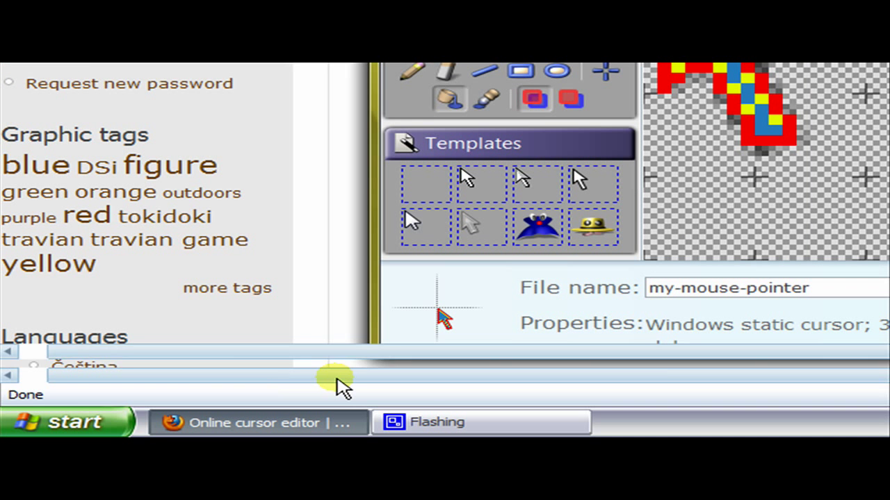
{"action": "right_click", "coordinate": [278, 374]}
{"action": "left_click", "coordinate": [325, 331]}
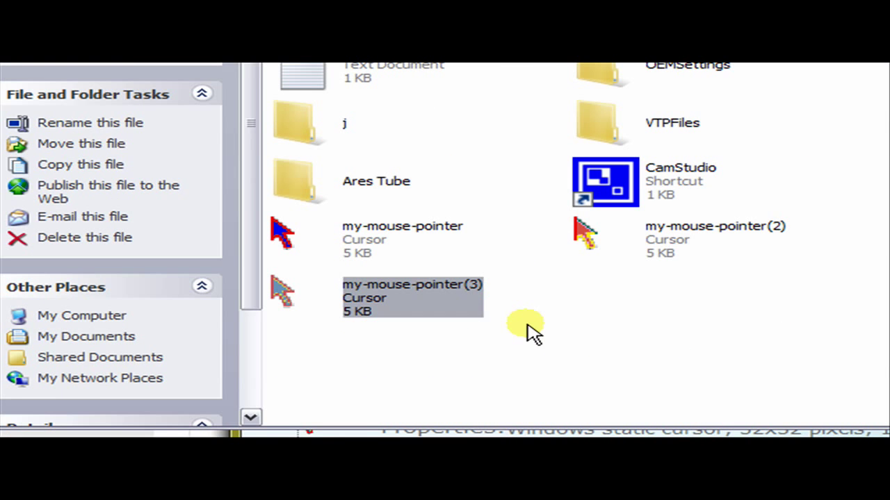
{"action": "left_click", "coordinate": [747, 406]}
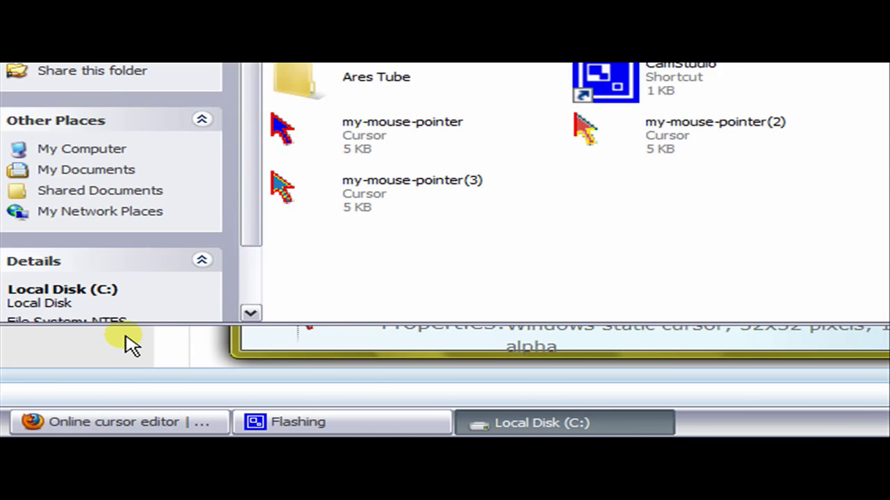
{"action": "left_click", "coordinate": [74, 422]}
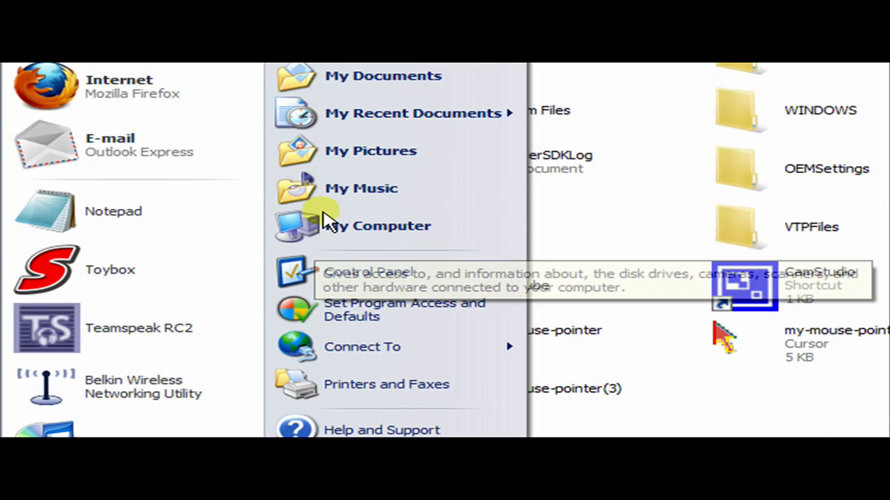
Open Mouse Properties from Control Panel and go to the Pointers customisation list.
{"action": "left_click", "coordinate": [375, 274]}
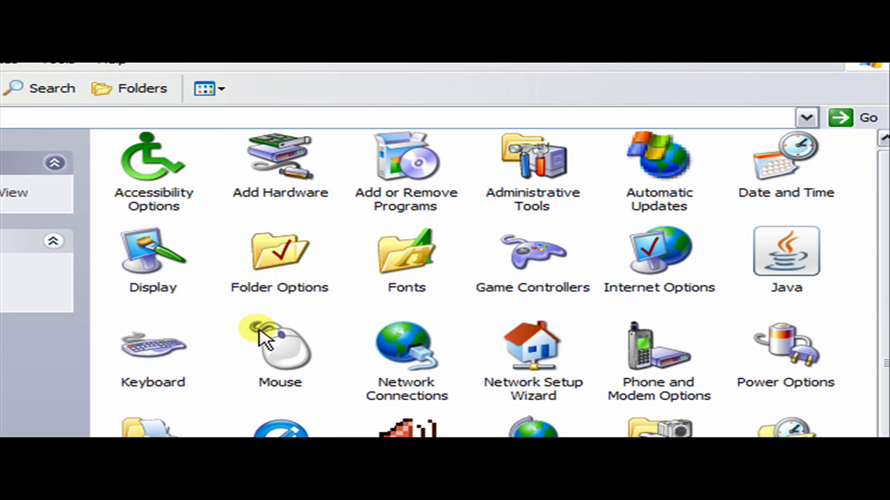
{"action": "double_click", "coordinate": [268, 340]}
{"action": "left_click", "coordinate": [299, 186]}
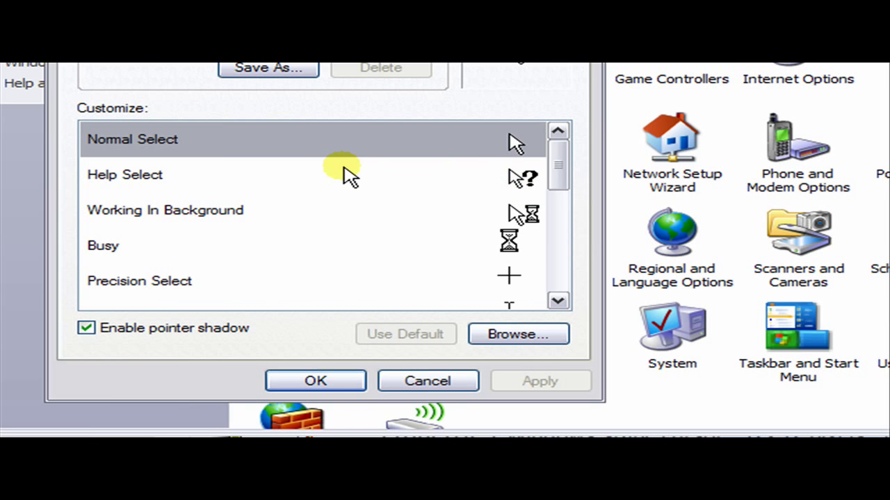
{"action": "left_click", "coordinate": [347, 175]}
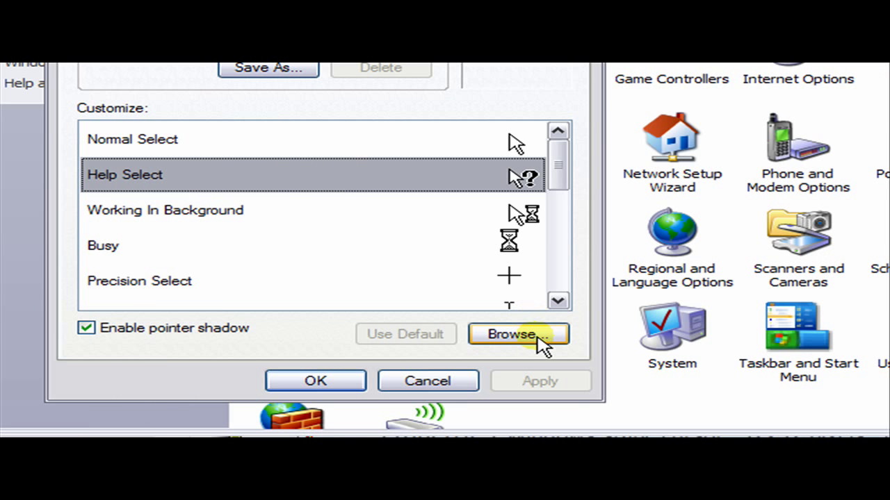
{"action": "left_click", "coordinate": [542, 339]}
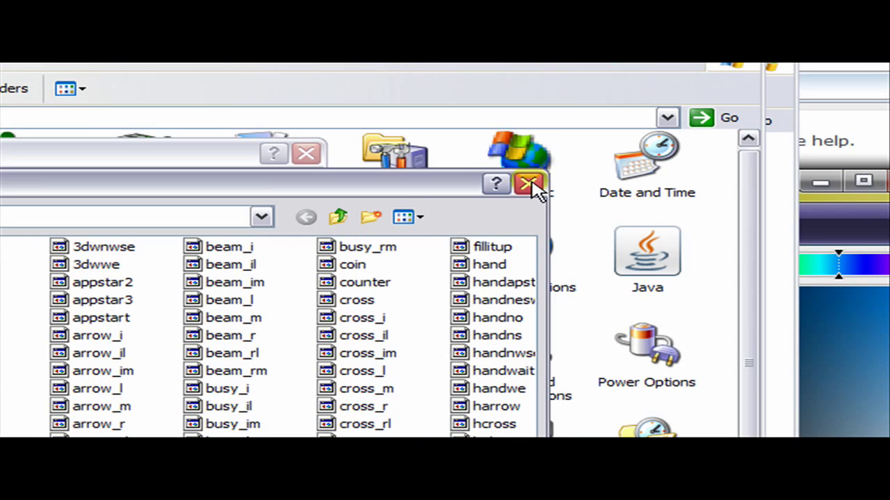
{"action": "left_click", "coordinate": [529, 184]}
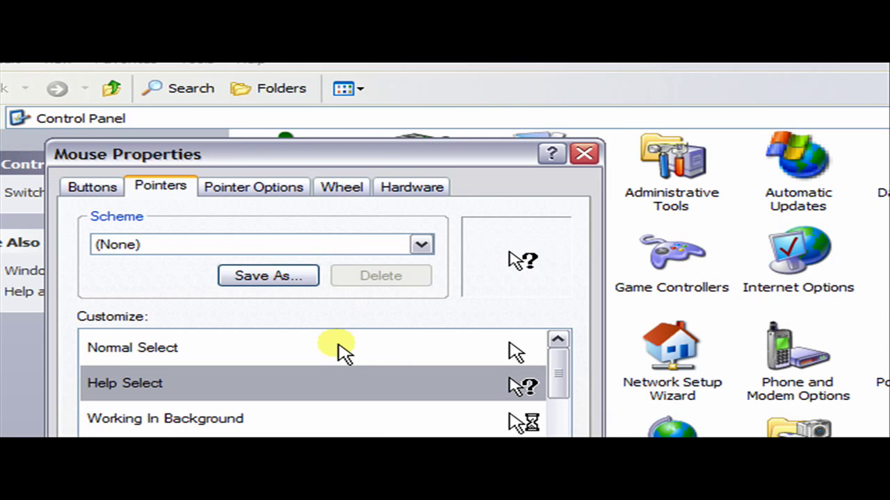
Set Normal Select to my-mouse-pointer(3) from Local Disk (C:) and apply it.
{"action": "left_click", "coordinate": [338, 349]}
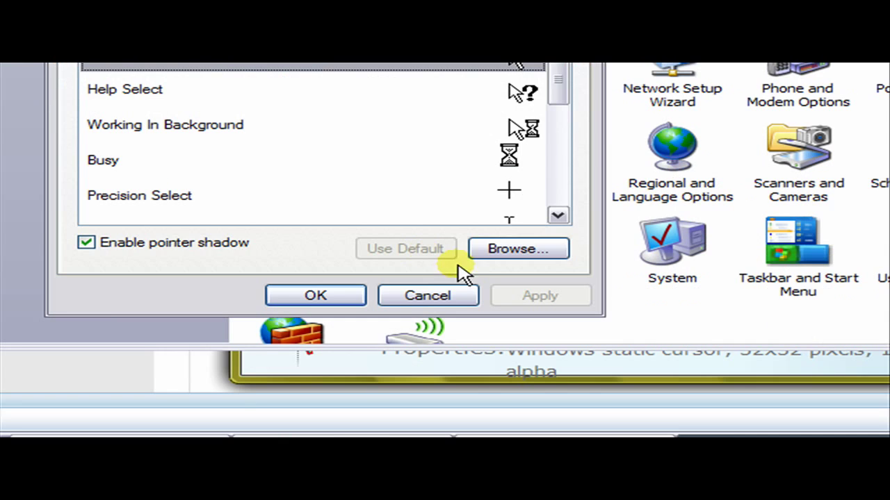
{"action": "left_click", "coordinate": [487, 254]}
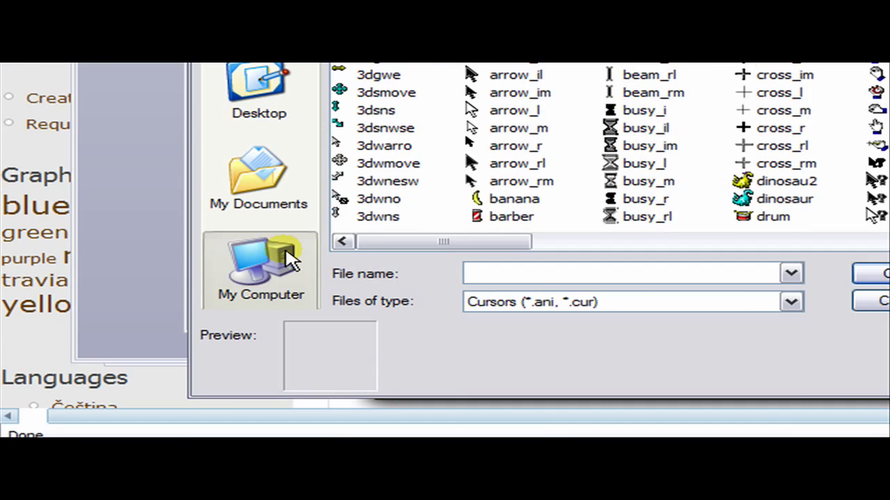
{"action": "left_click", "coordinate": [281, 452]}
{"action": "double_click", "coordinate": [407, 175]}
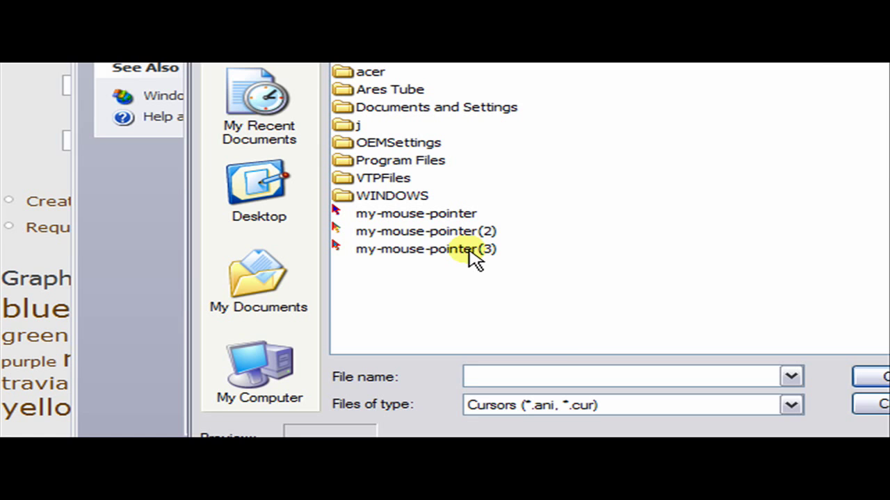
{"action": "left_click", "coordinate": [469, 257]}
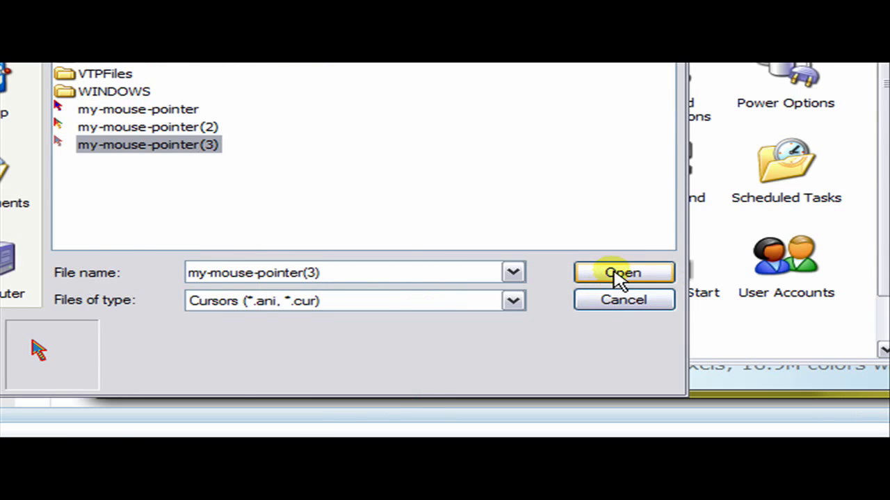
{"action": "left_click", "coordinate": [876, 377]}
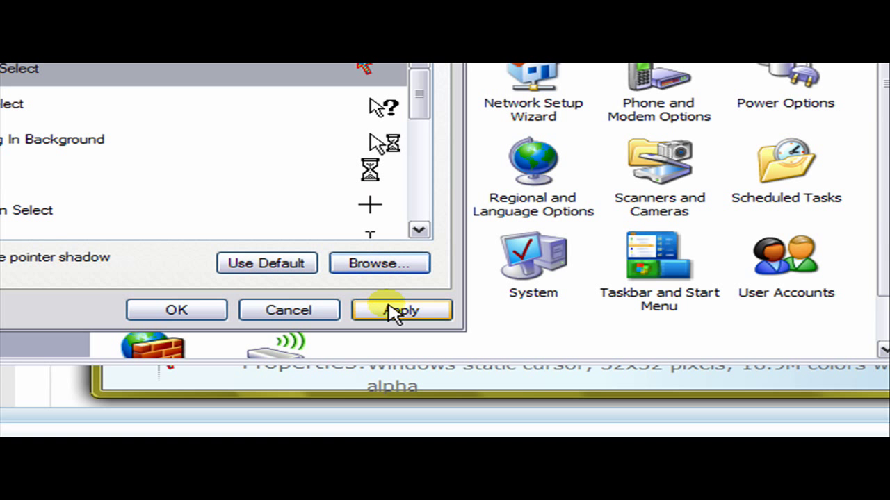
{"action": "left_click", "coordinate": [393, 312]}
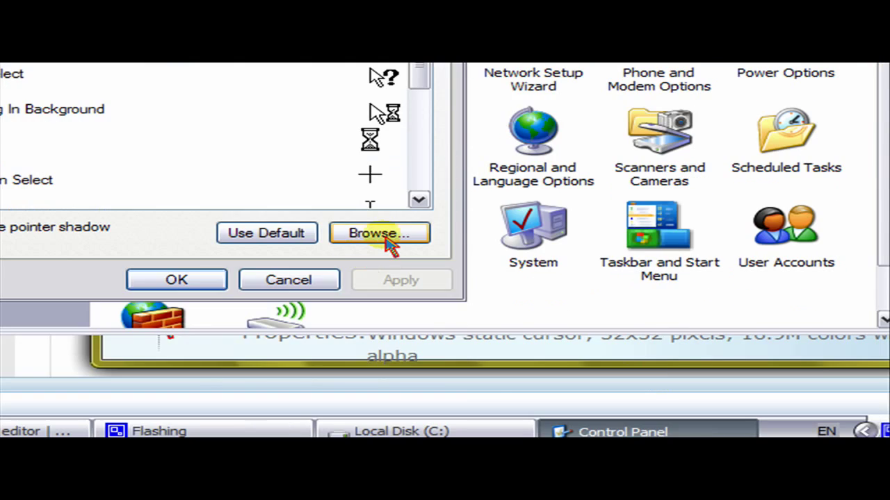
Set Normal Select to my-mouse-pointer(2), then to my-mouse-pointer, and apply.
{"action": "left_click", "coordinate": [380, 339]}
{"action": "left_click", "coordinate": [202, 192]}
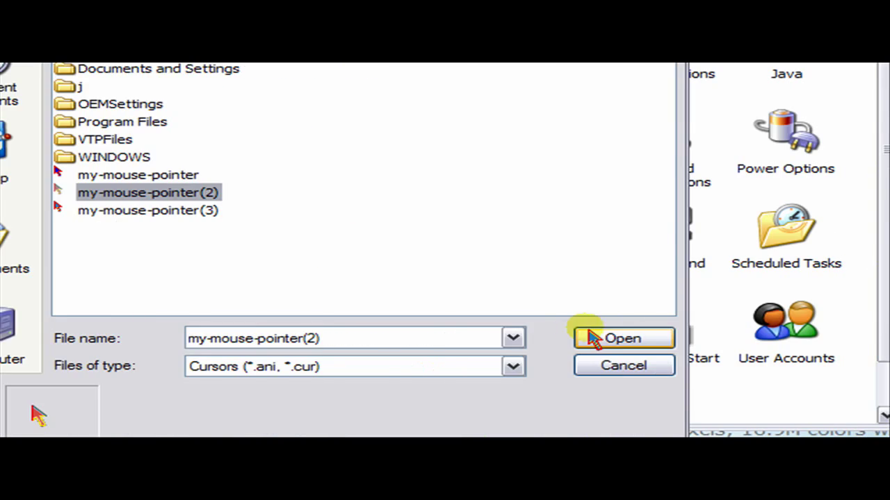
{"action": "left_click", "coordinate": [737, 338]}
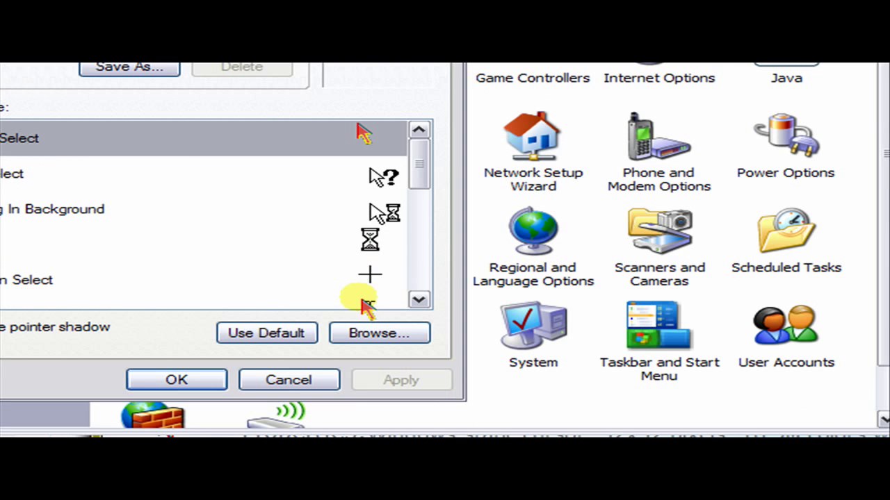
{"action": "left_click", "coordinate": [379, 435]}
{"action": "left_click", "coordinate": [363, 177]}
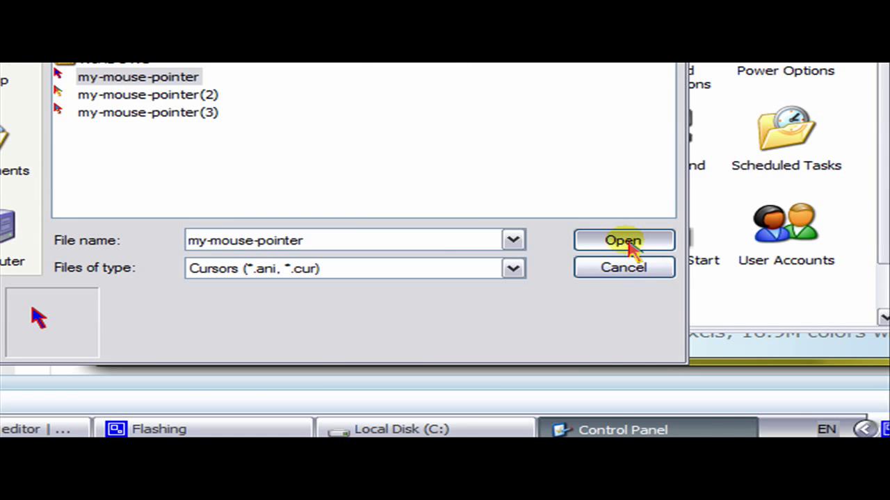
{"action": "left_click", "coordinate": [629, 242]}
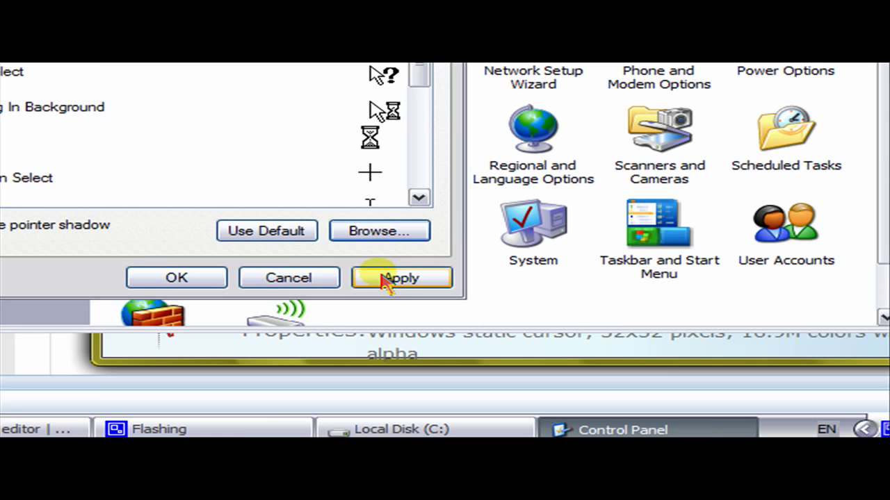
{"action": "left_click", "coordinate": [410, 482]}
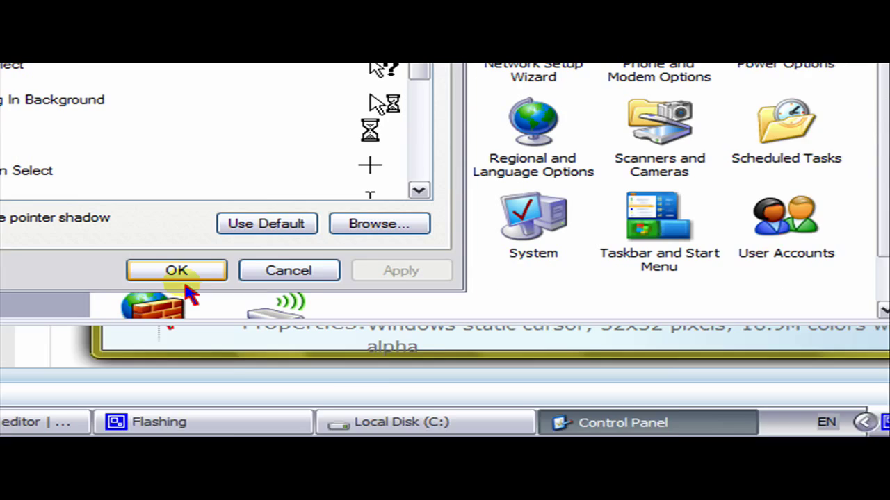
Reopen Mouse Properties and apply the (None) scheme to restore the default white arrow.
{"action": "left_click", "coordinate": [187, 499]}
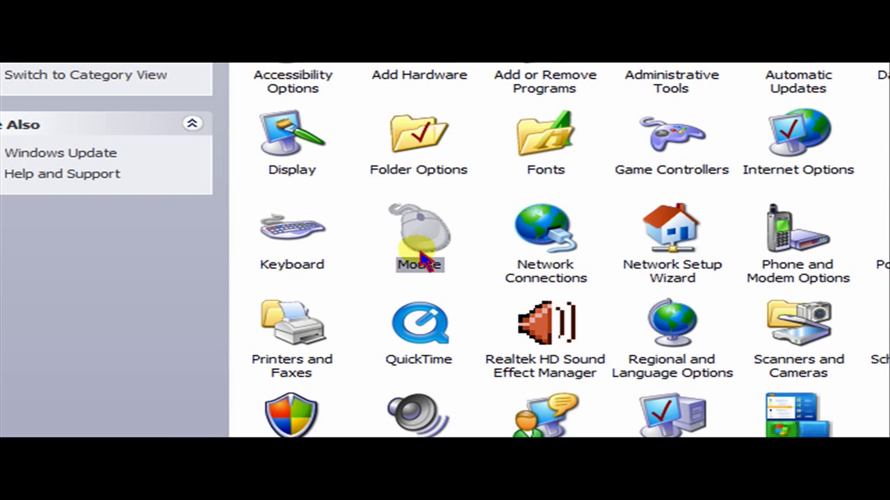
{"action": "double_click", "coordinate": [420, 254]}
{"action": "left_click", "coordinate": [160, 68]}
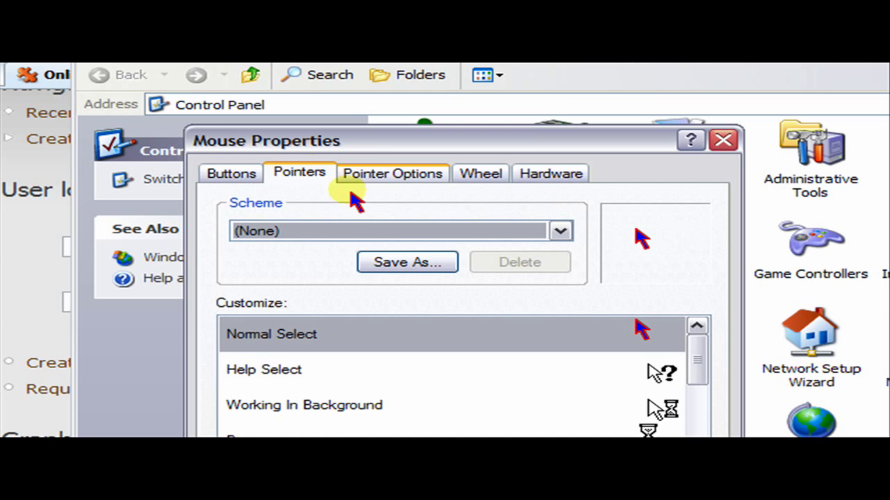
{"action": "left_click", "coordinate": [560, 230]}
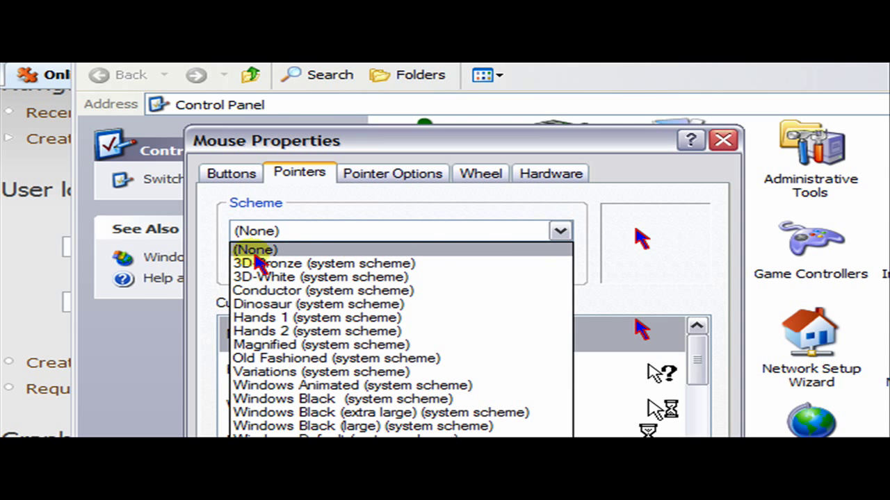
{"action": "left_click", "coordinate": [255, 252]}
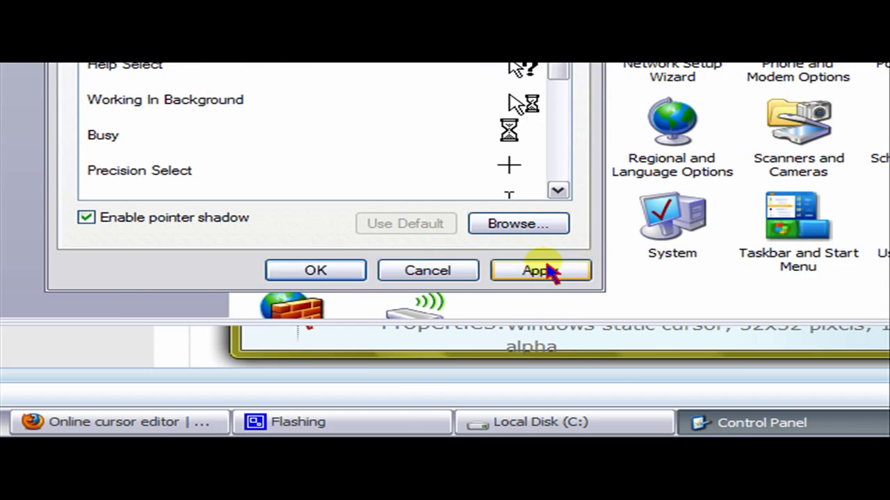
{"action": "left_click", "coordinate": [544, 270]}
{"action": "left_click", "coordinate": [353, 268]}
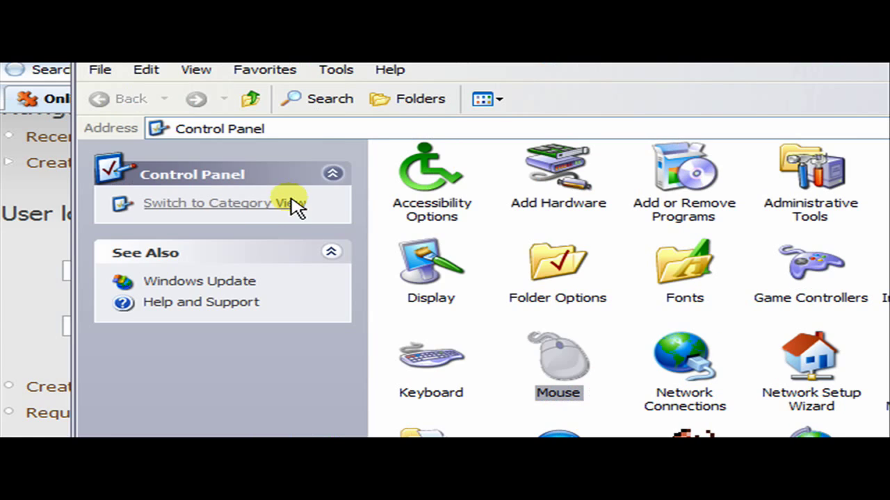
Check the Pointers list shows defaults, then close Mouse Properties, Control Panel and Local Disk.
{"action": "double_click", "coordinate": [302, 347]}
{"action": "left_click", "coordinate": [148, 142]}
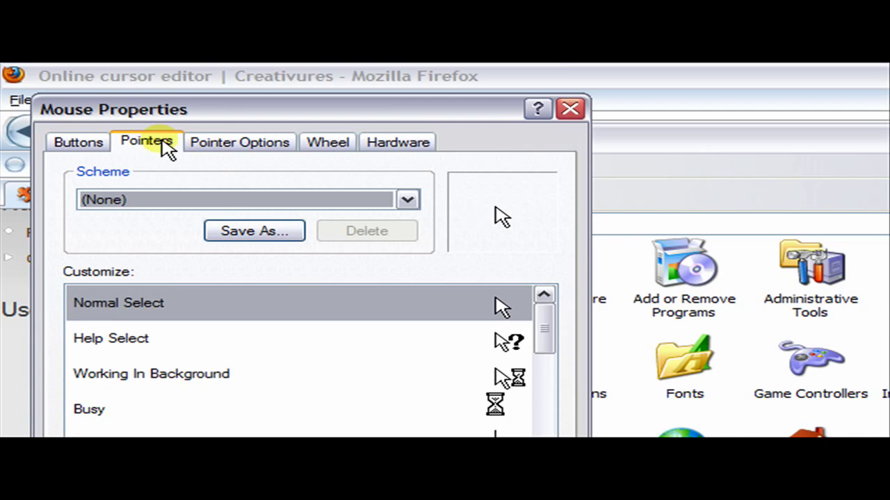
{"action": "left_click_drag", "start_coordinate": [547, 330], "coordinate": [555, 391]}
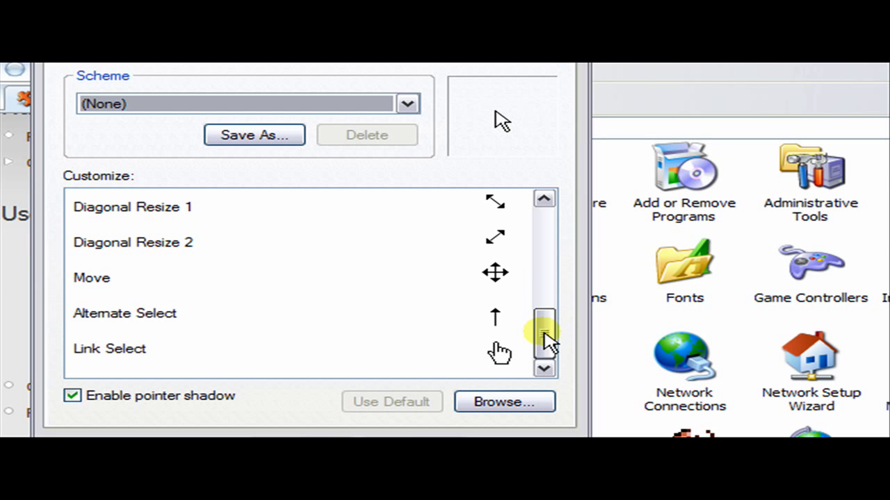
{"action": "left_click_drag", "start_coordinate": [545, 341], "coordinate": [576, 217]}
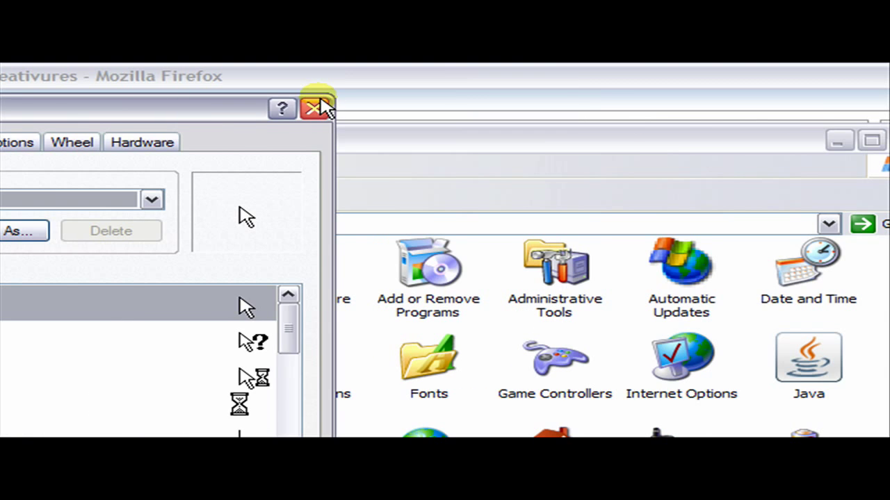
{"action": "left_click", "coordinate": [570, 110]}
{"action": "left_click", "coordinate": [625, 141]}
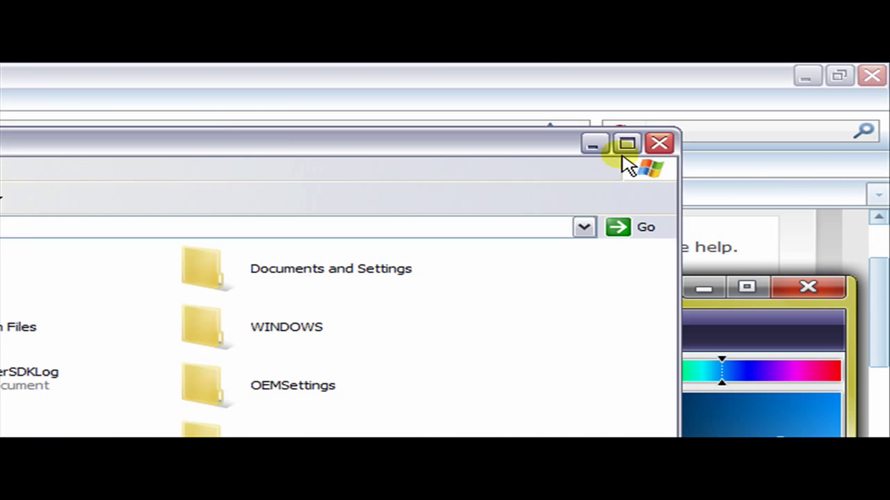
{"action": "left_click", "coordinate": [659, 142]}
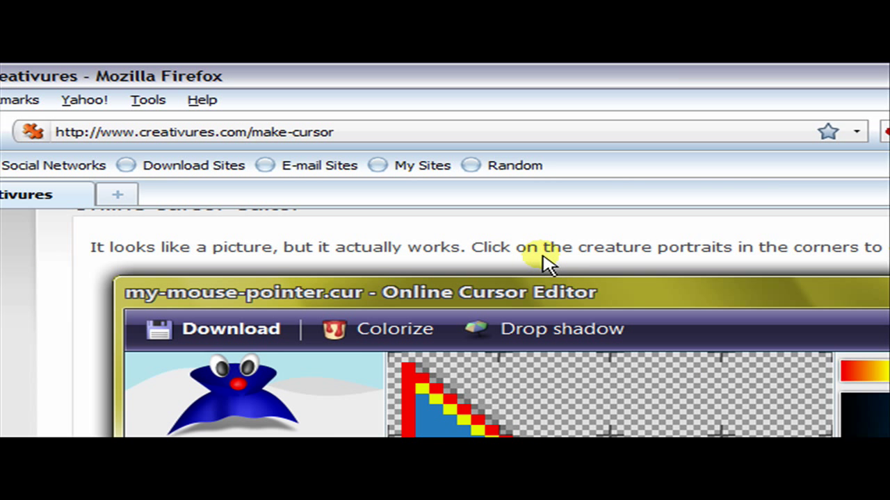
Add a drop shadow to the cursor and select the first colour painting mode.
{"action": "left_click", "coordinate": [556, 333]}
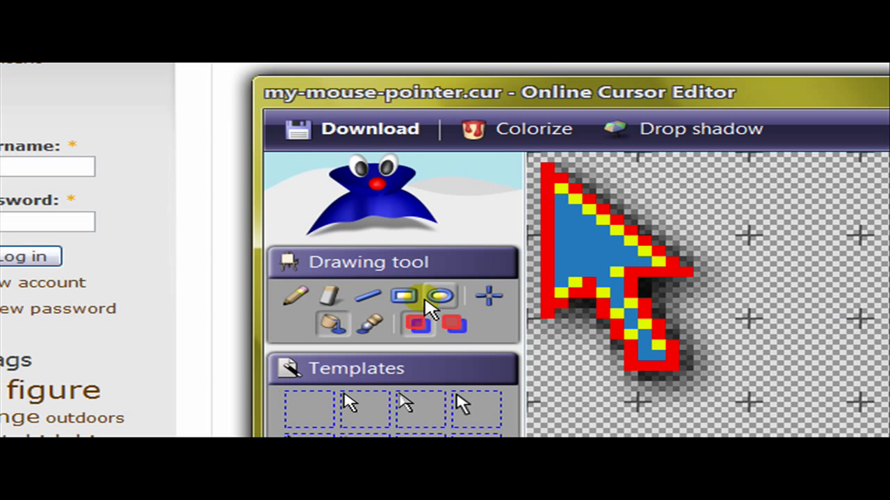
{"action": "left_click", "coordinate": [8, 223]}
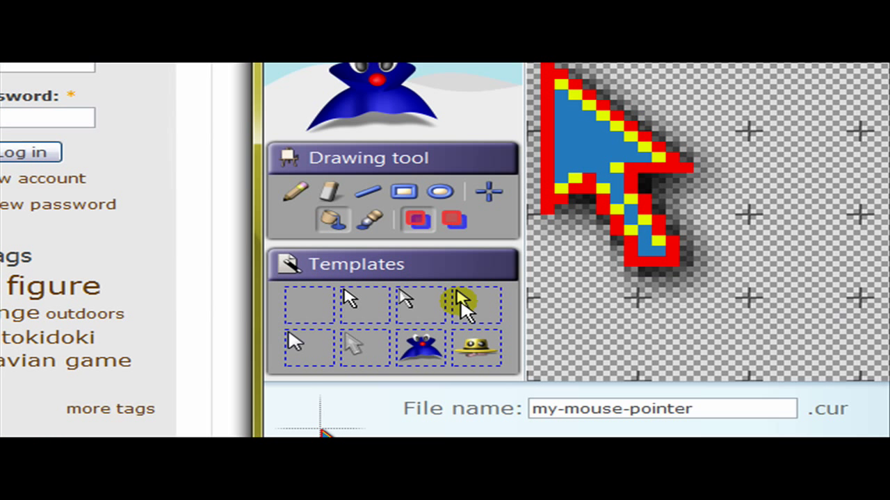